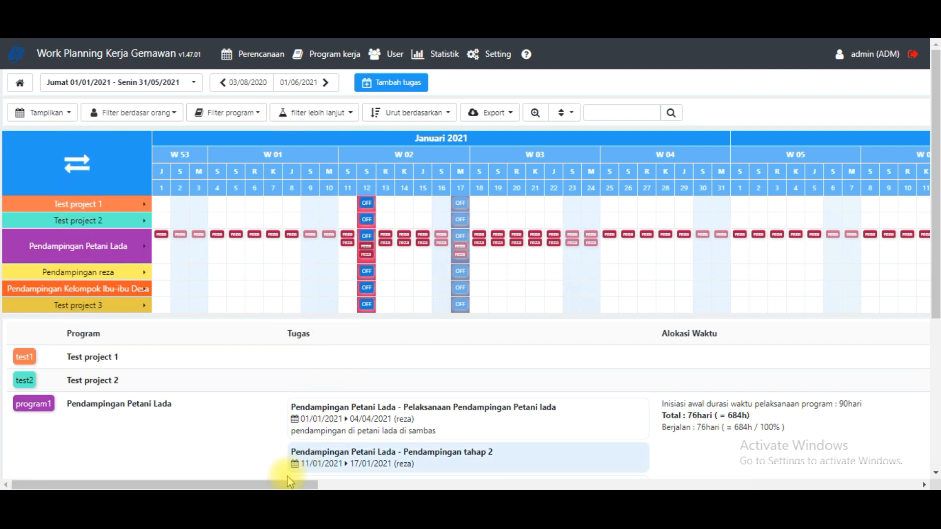
# - In the planning display settings, set the default number of months shown to 12 and save the change
pyautogui.moveTo(278, 486); pyautogui.dragTo(936, 417)
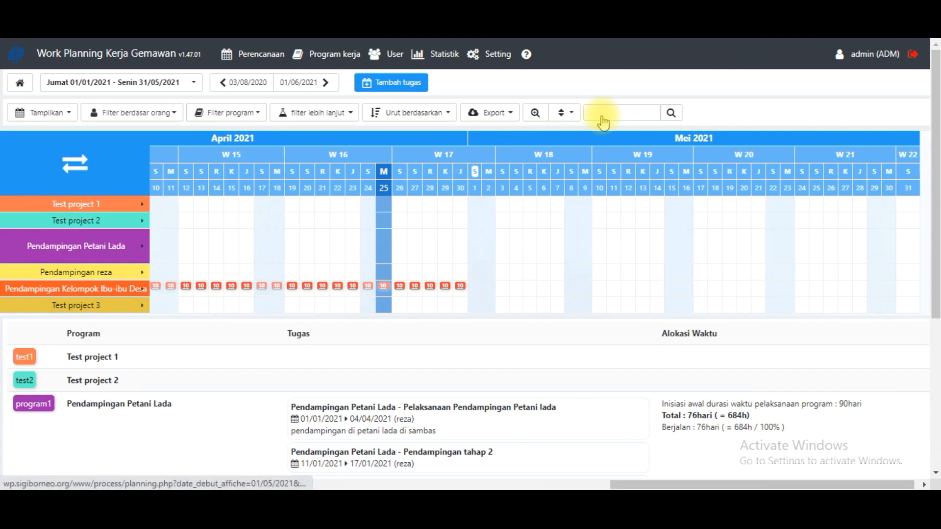
pyautogui.click(445, 55)
pyautogui.click(492, 55)
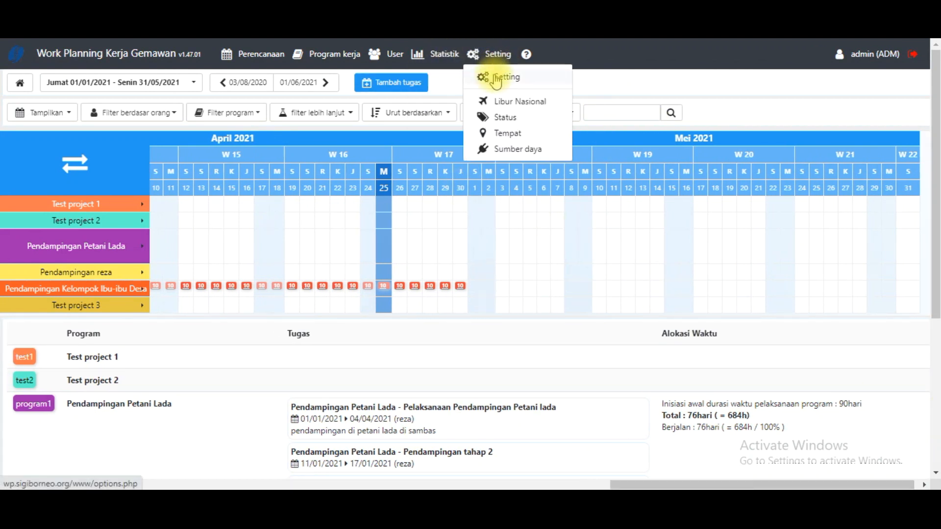
pyautogui.click(499, 78)
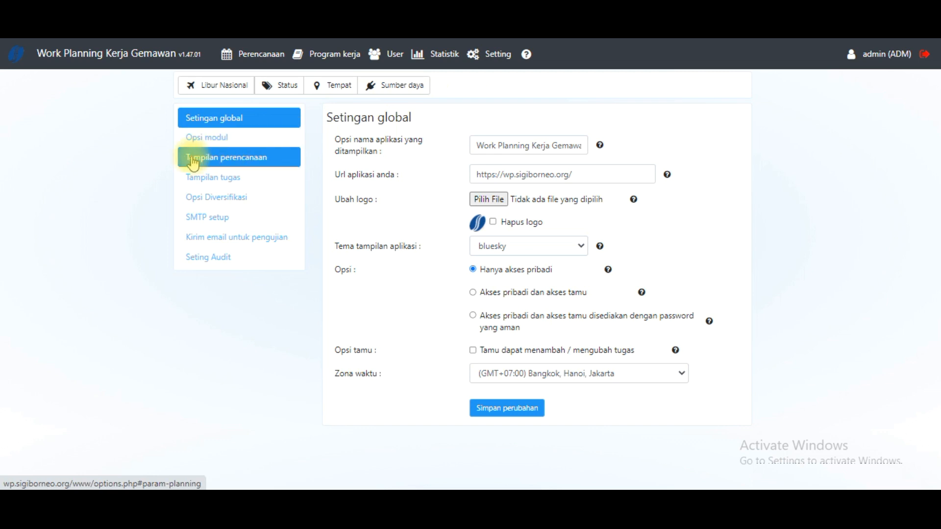
pyautogui.click(194, 156)
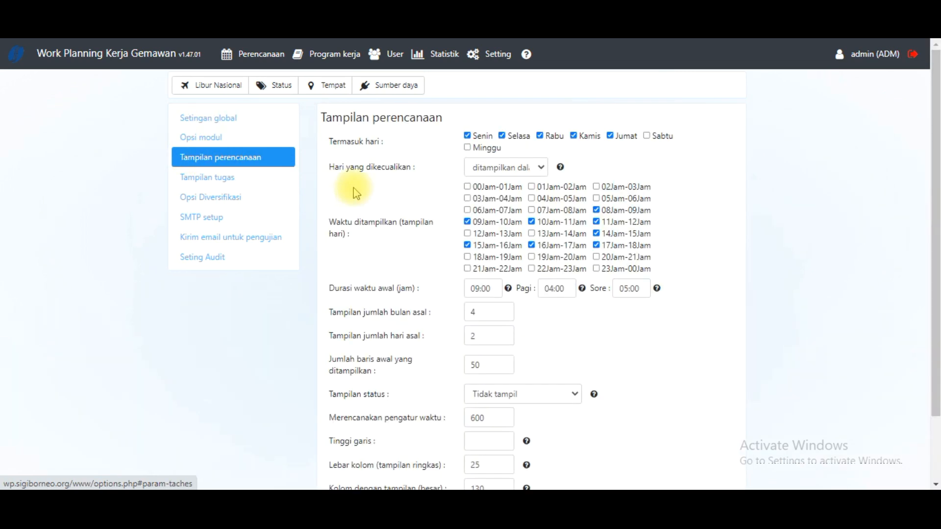
pyautogui.doubleClick(487, 314)
pyautogui.write('12')
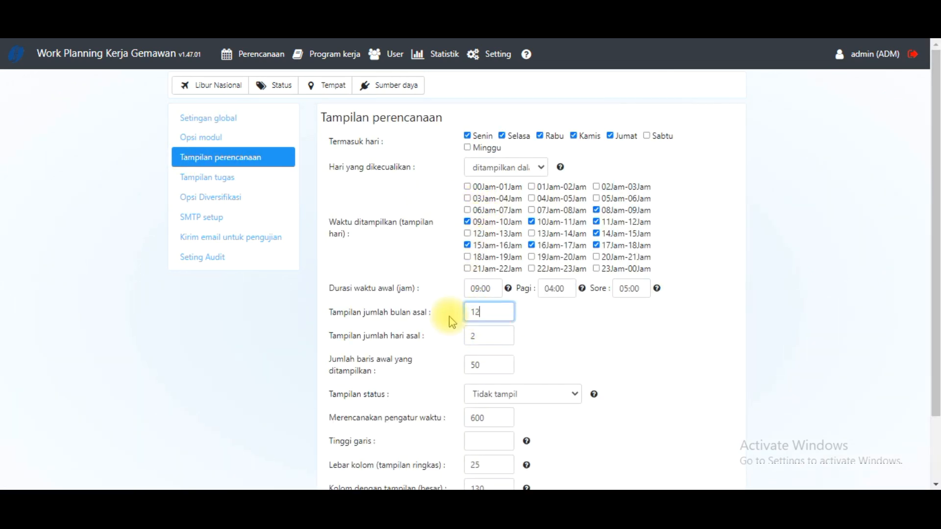
pyautogui.scroll(-3, 539, 343)
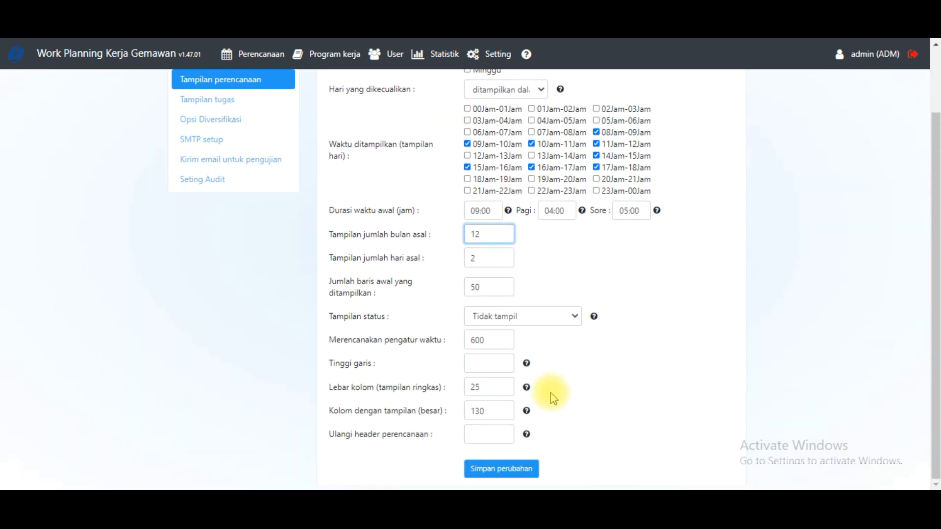
pyautogui.click(488, 471)
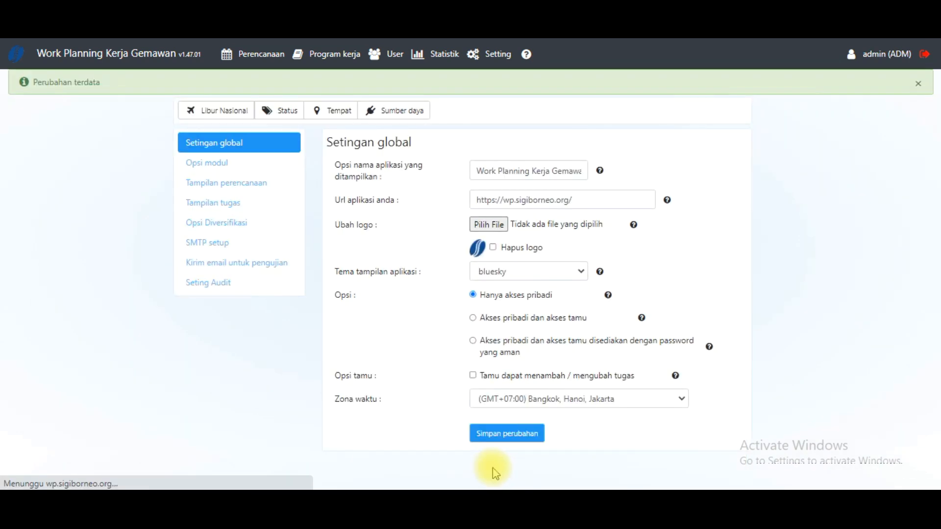
# - Open the planning view and examine its timeline across January to May 2021
pyautogui.moveTo(250, 61)
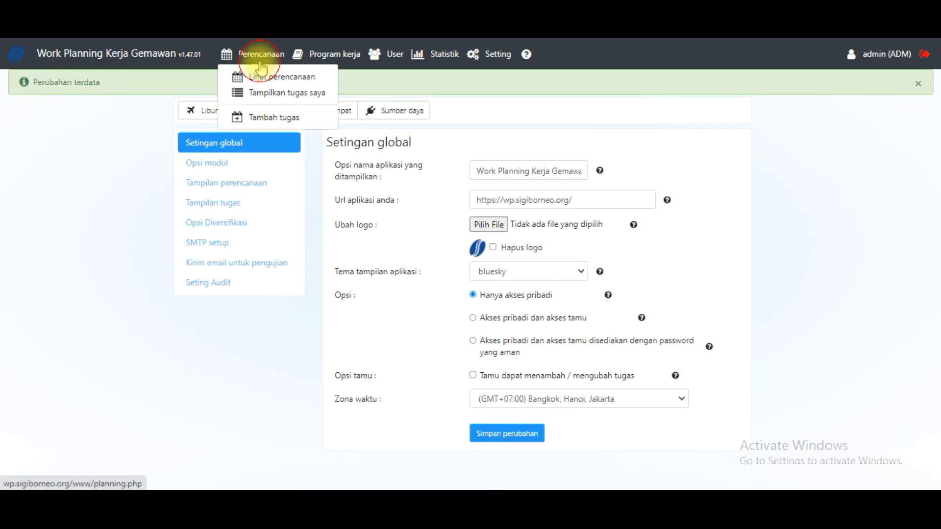
pyautogui.click(262, 62)
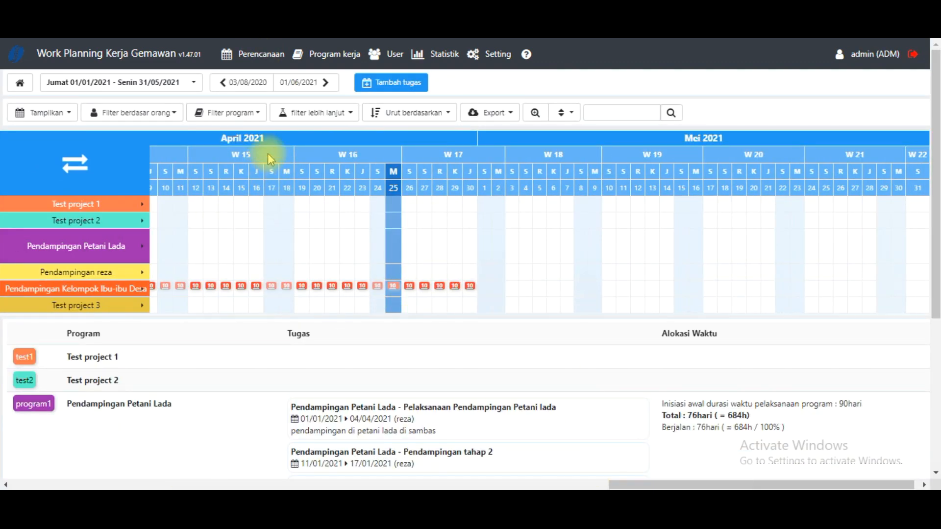
pyautogui.moveTo(620, 482); pyautogui.dragTo(296, 466)
pyautogui.moveTo(400, 483); pyautogui.dragTo(776, 434)
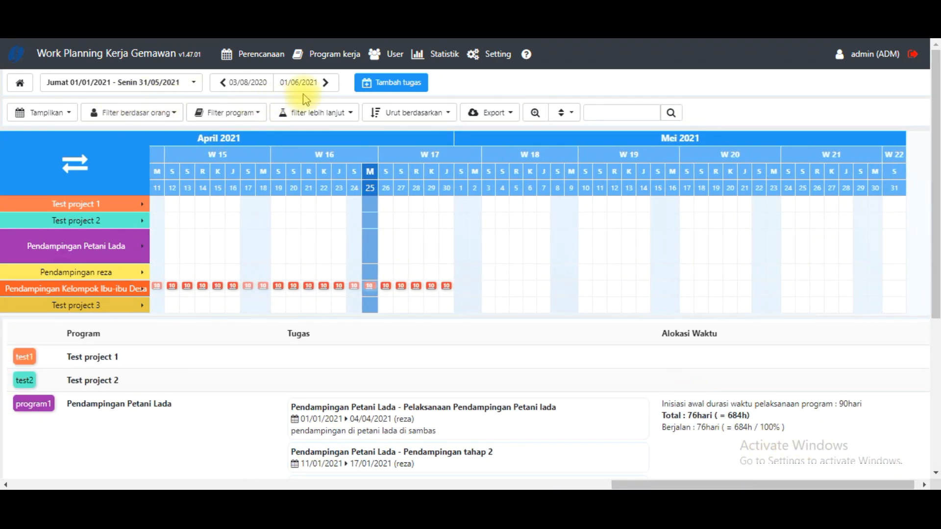
# - Examine the June–October 2021 planning period and return to the January–May 2021 period
pyautogui.click(326, 84)
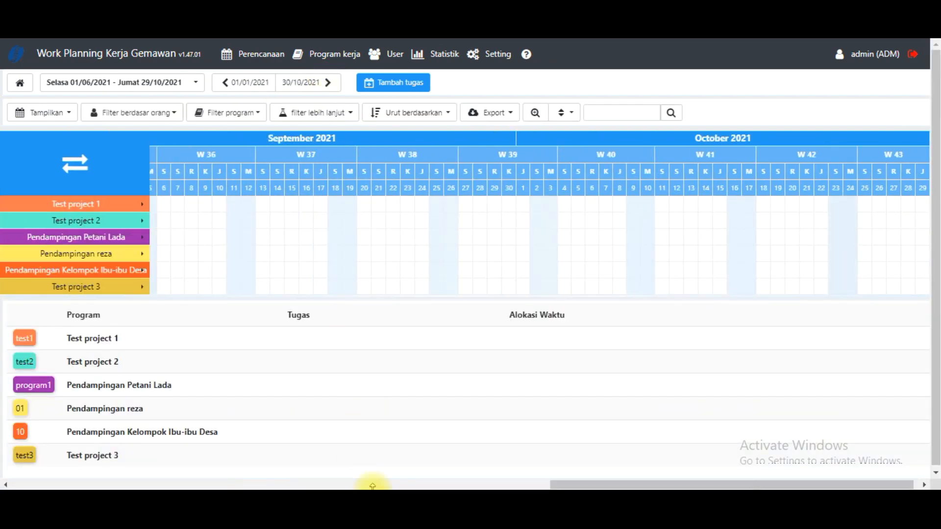
pyautogui.moveTo(591, 483); pyautogui.dragTo(147, 463)
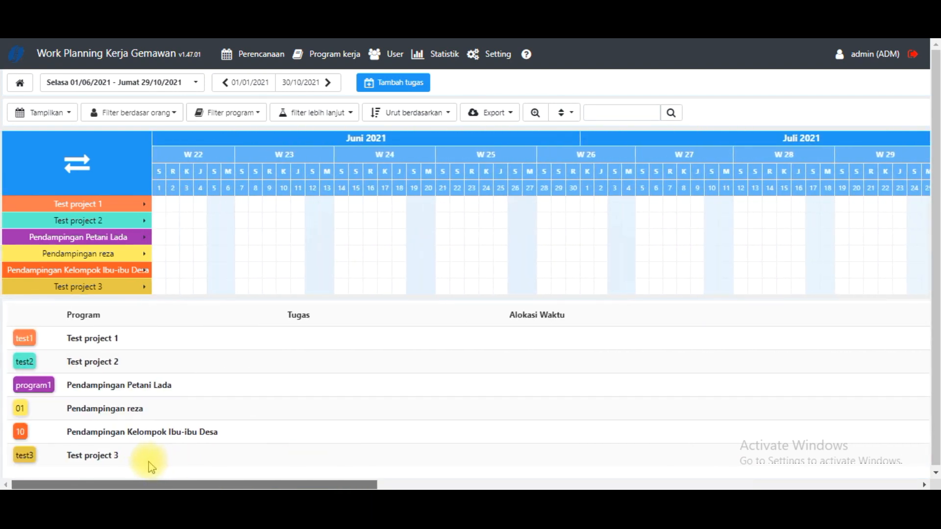
pyautogui.click(224, 83)
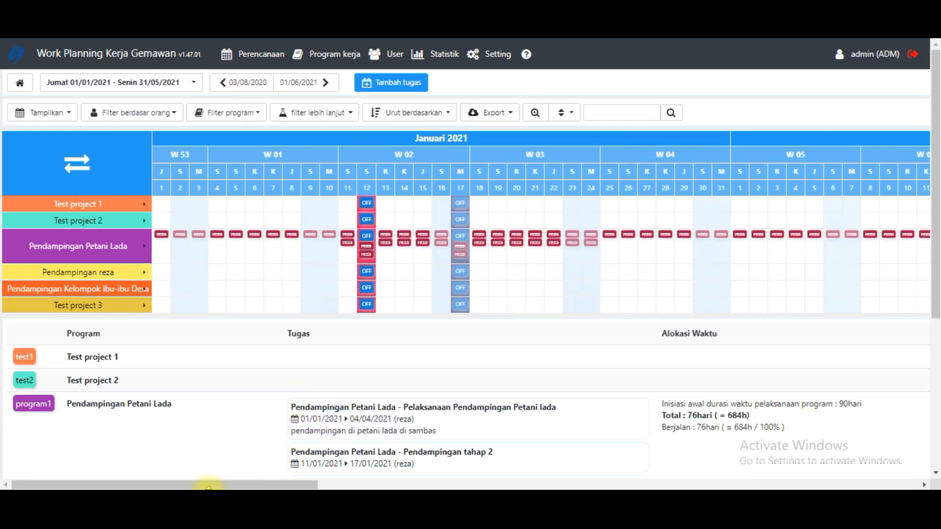
pyautogui.moveTo(203, 485); pyautogui.dragTo(167, 486)
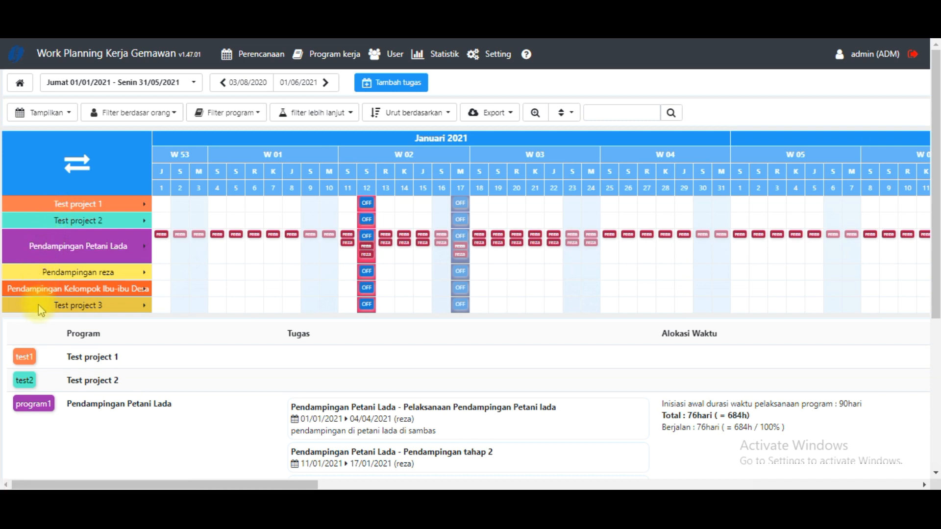
# - Examine the program rows together with each program's tasks, dates and time allocation in the list below the timeline
pyautogui.scroll(-2, 64, 343)
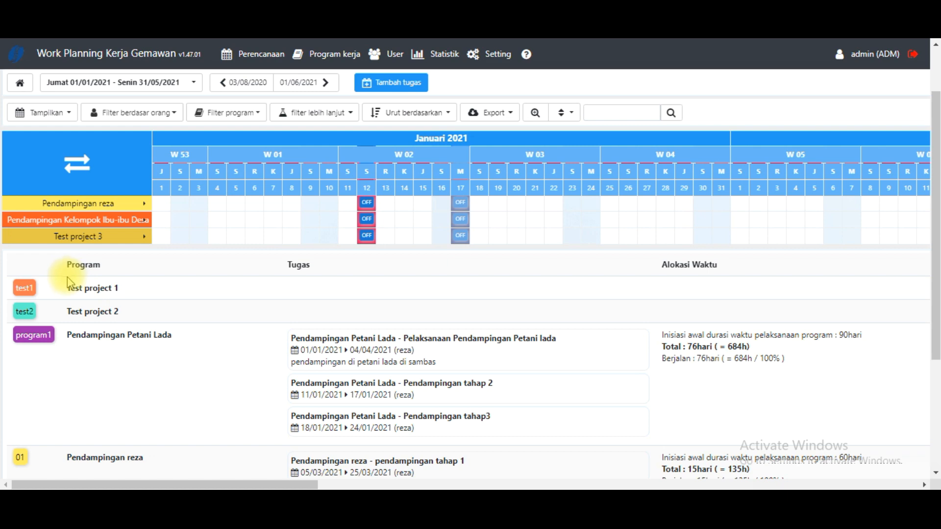
pyautogui.scroll(2, 61, 222)
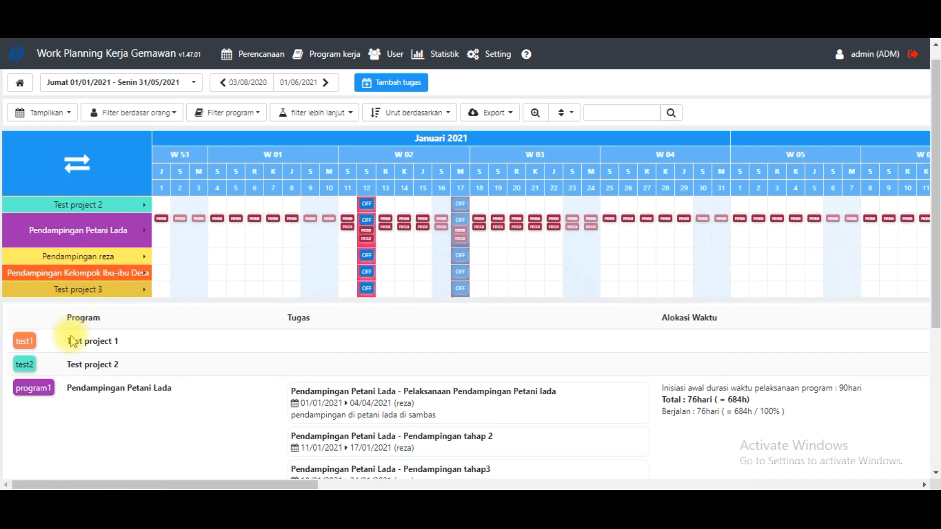
pyautogui.scroll(-4, 71, 341)
pyautogui.scroll(2, 115, 314)
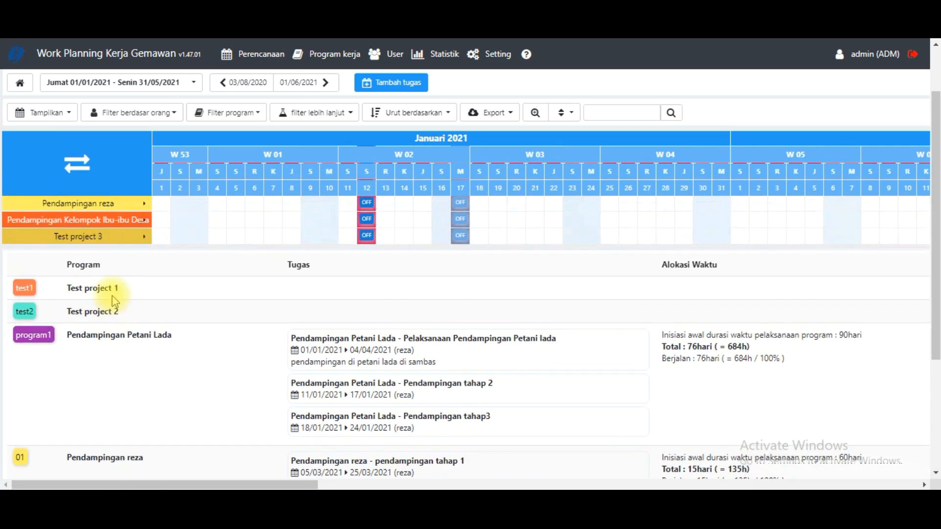
pyautogui.scroll(2, 115, 314)
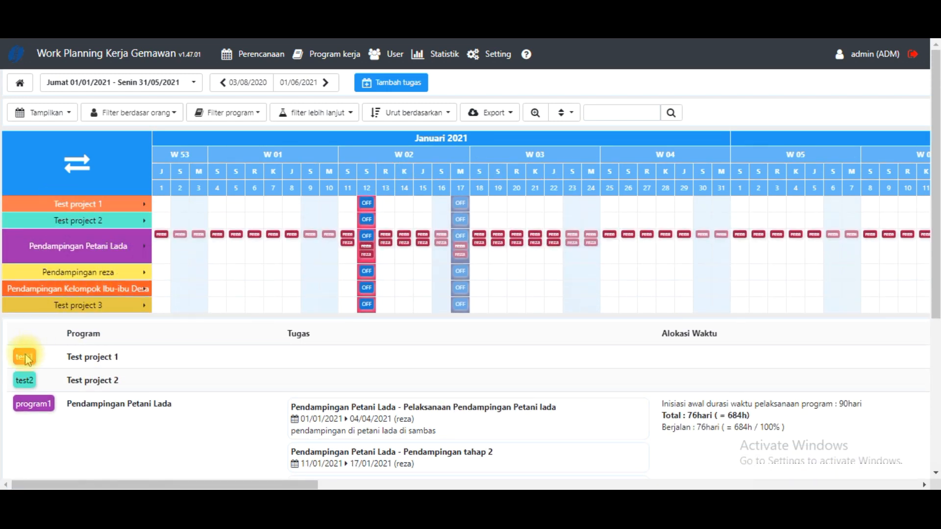
pyautogui.scroll(-5, 52, 369)
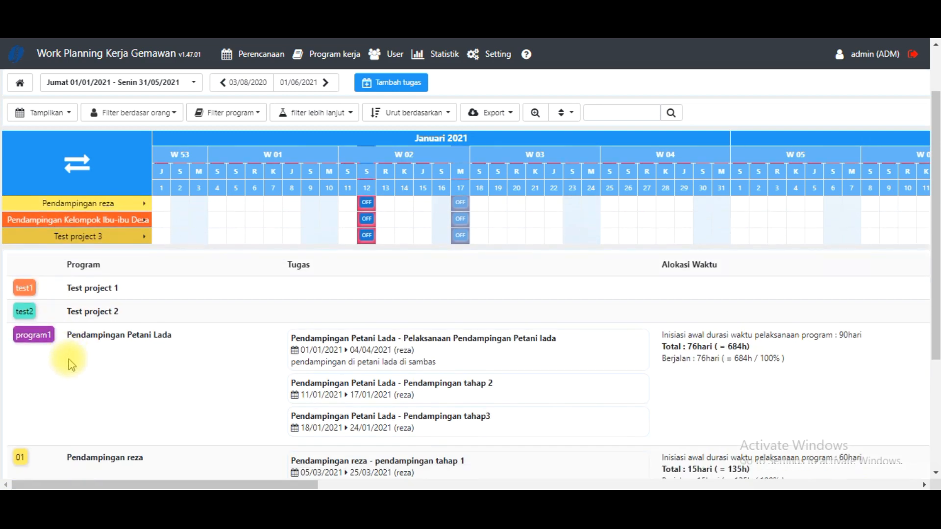
pyautogui.scroll(5, 63, 340)
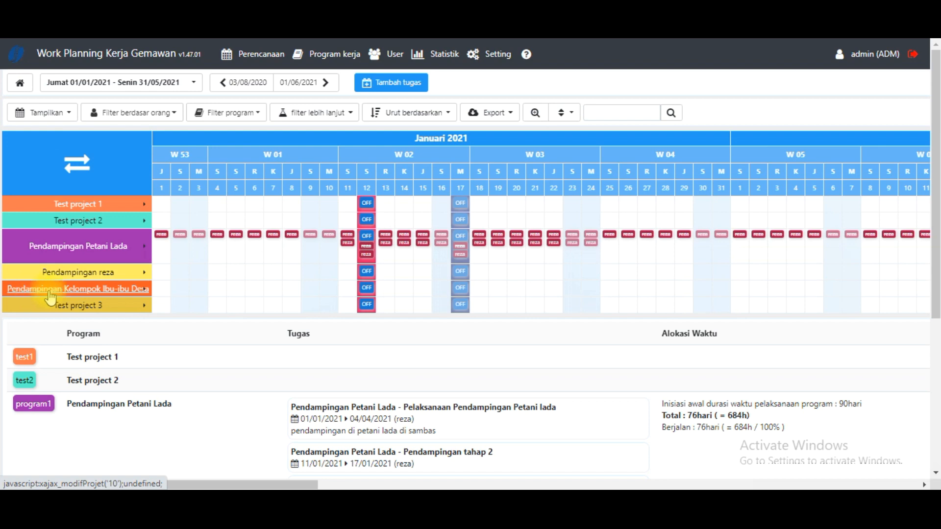
pyautogui.scroll(-5, 95, 402)
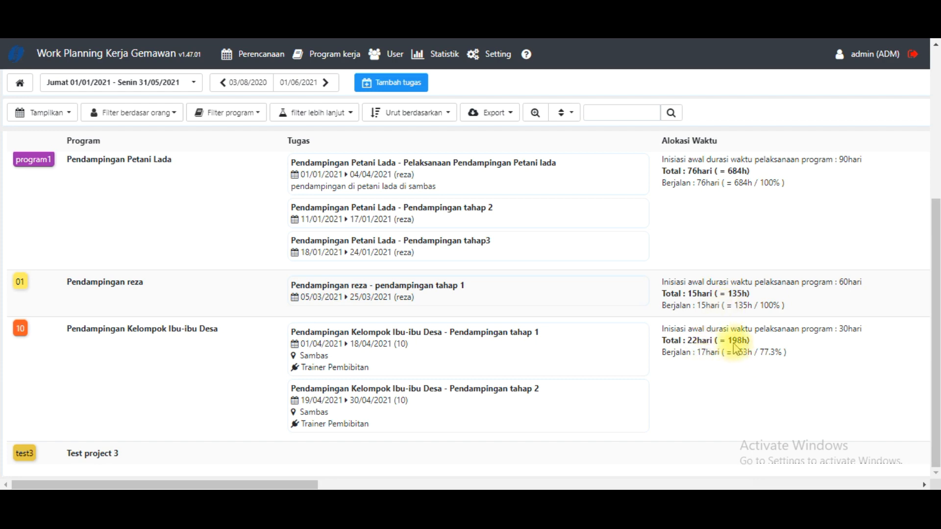
pyautogui.scroll(5, 173, 347)
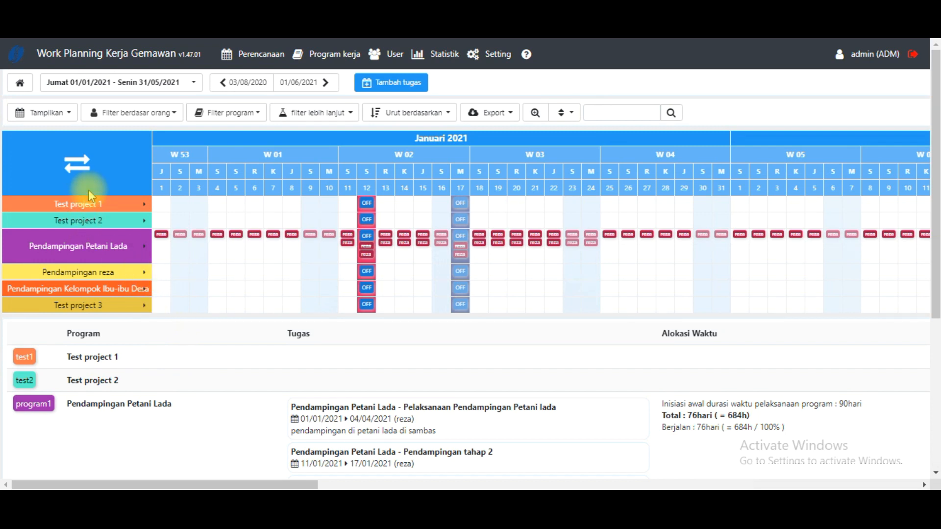
# - Switch the planning rows from programs to people, then back to programs
pyautogui.click(77, 163)
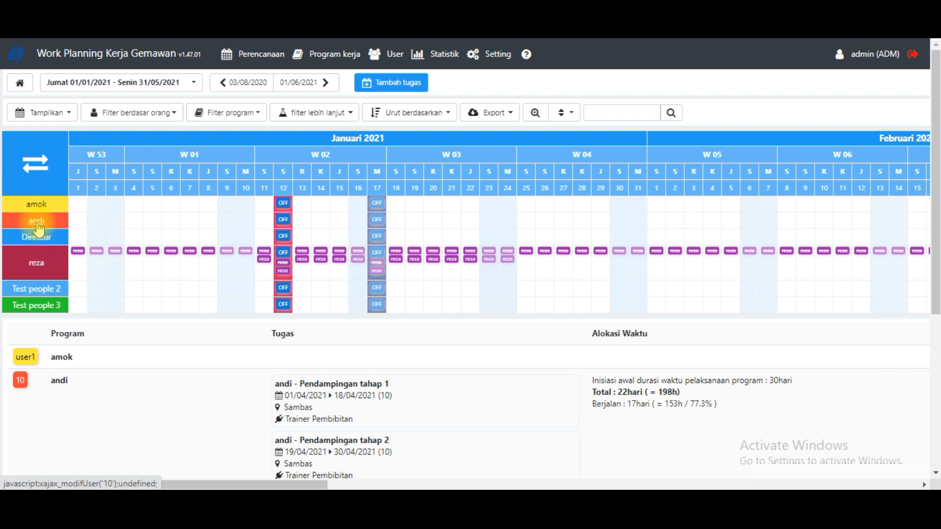
pyautogui.scroll(-1, 38, 228)
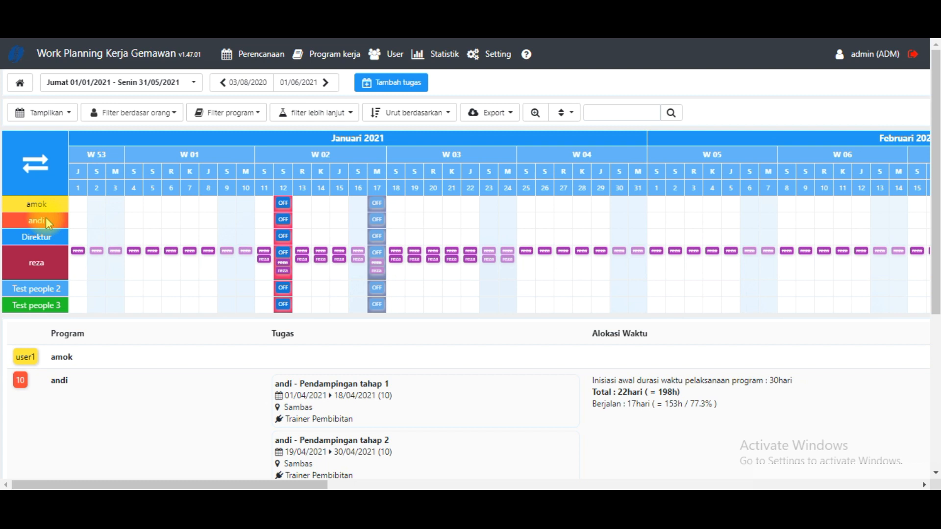
pyautogui.click(41, 172)
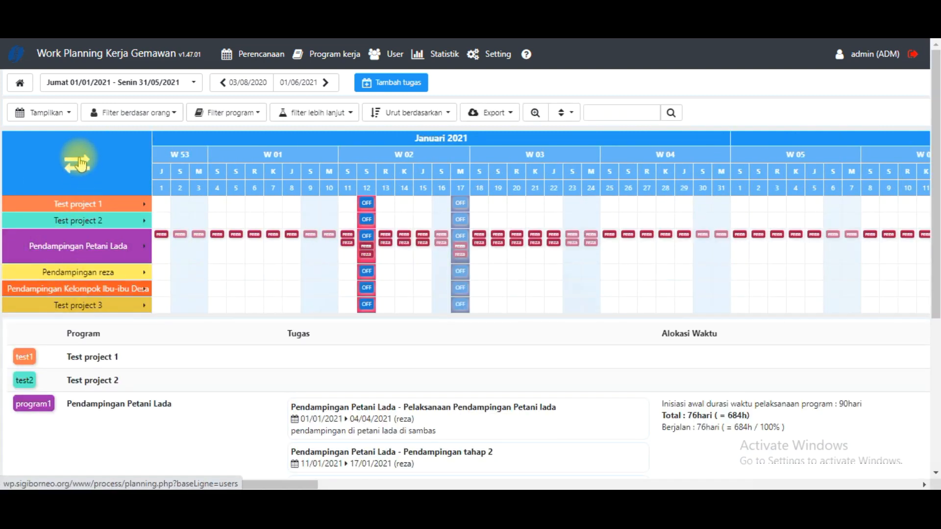
# - Show the planning rows by person and review the tasks and time allocation assigned to each
pyautogui.click(82, 163)
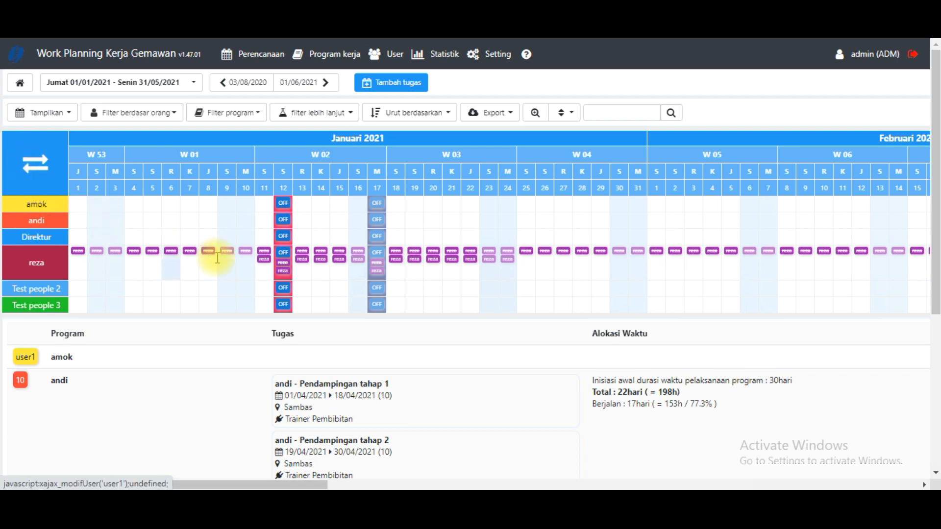
pyautogui.scroll(-1, 318, 396)
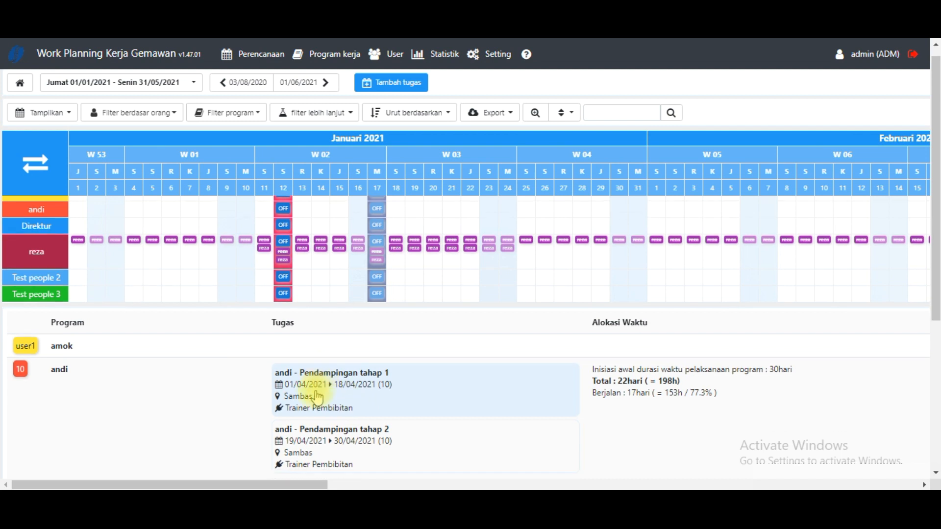
pyautogui.scroll(-2, 317, 396)
pyautogui.scroll(3, 266, 275)
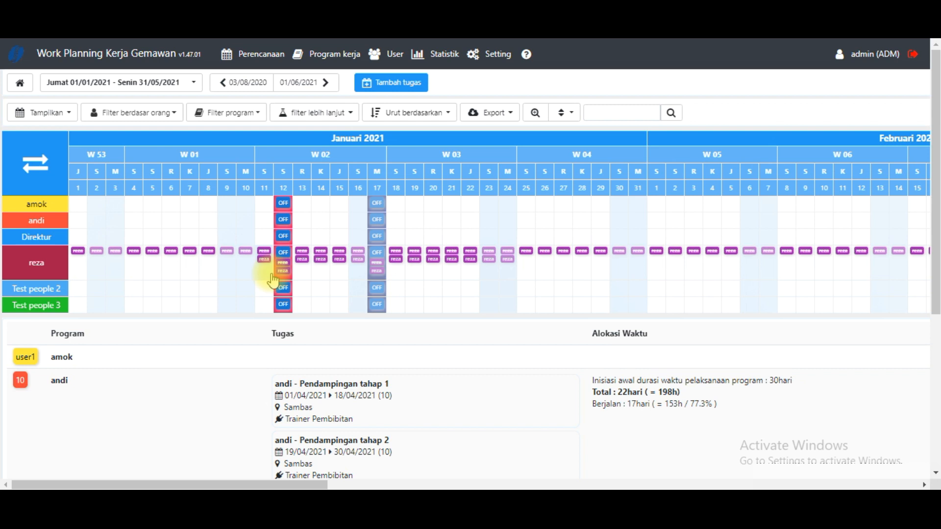
# - Filter the planning by person to the Marketing team's member and view that person's April 2021 schedule
pyautogui.click(120, 117)
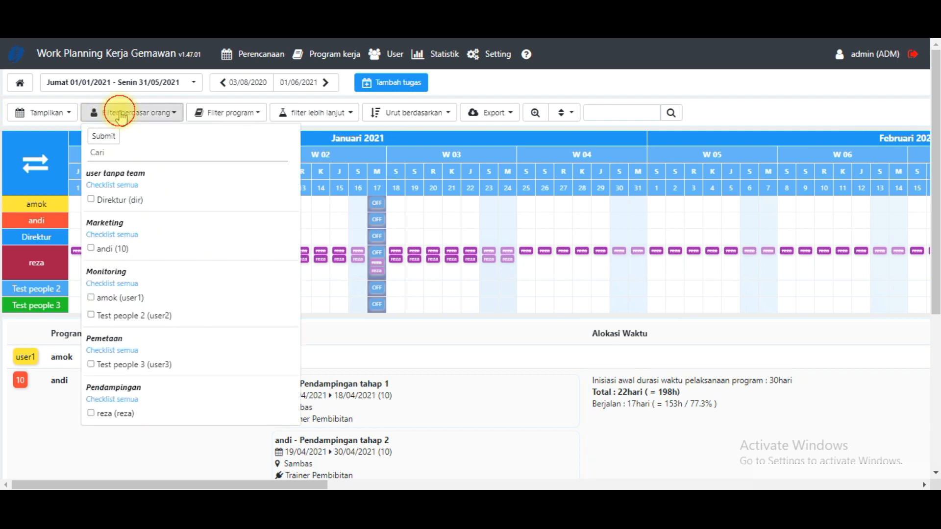
pyautogui.click(92, 250)
pyautogui.click(103, 137)
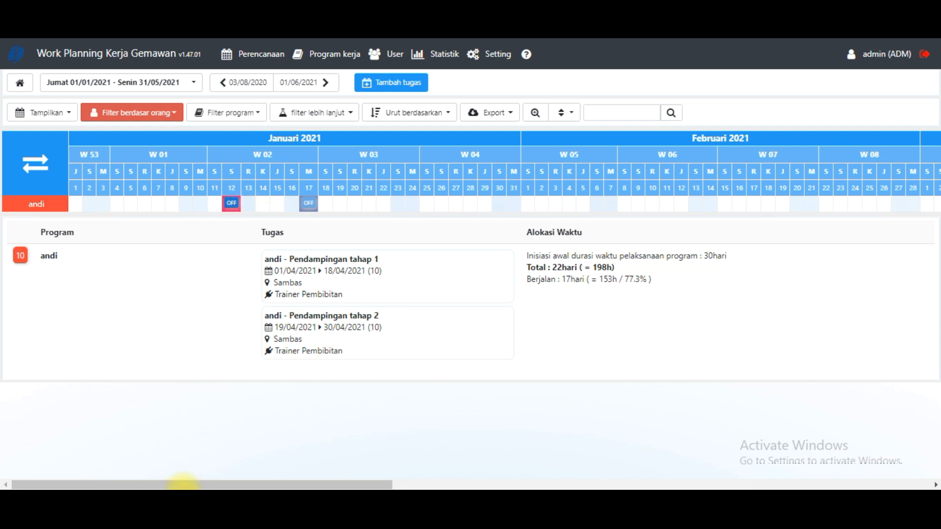
pyautogui.moveTo(178, 484); pyautogui.dragTo(660, 443)
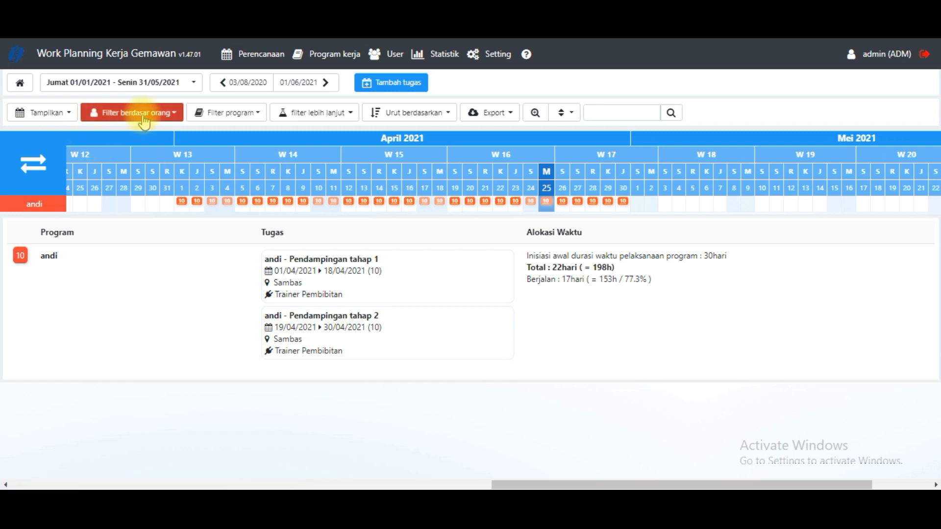
# - Add the Pendampingan team's member to the person filter and apply it
pyautogui.click(175, 118)
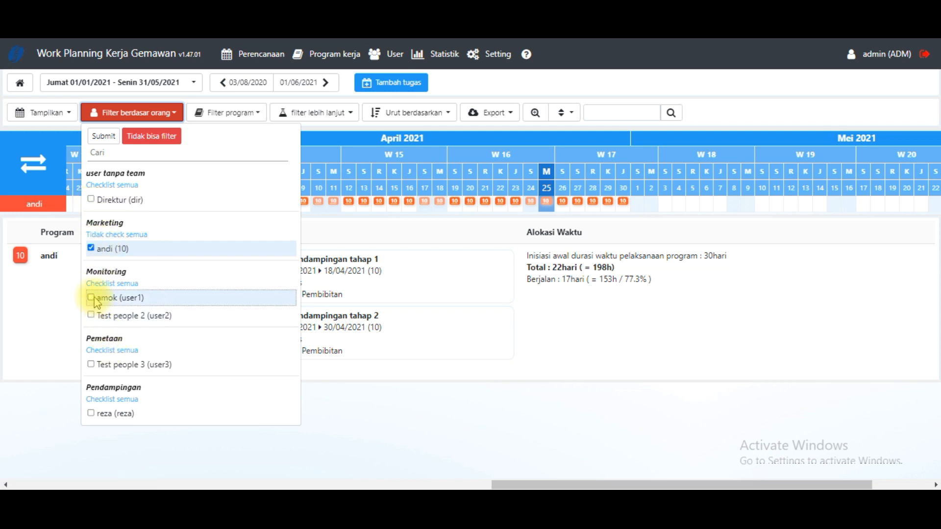
pyautogui.click(91, 413)
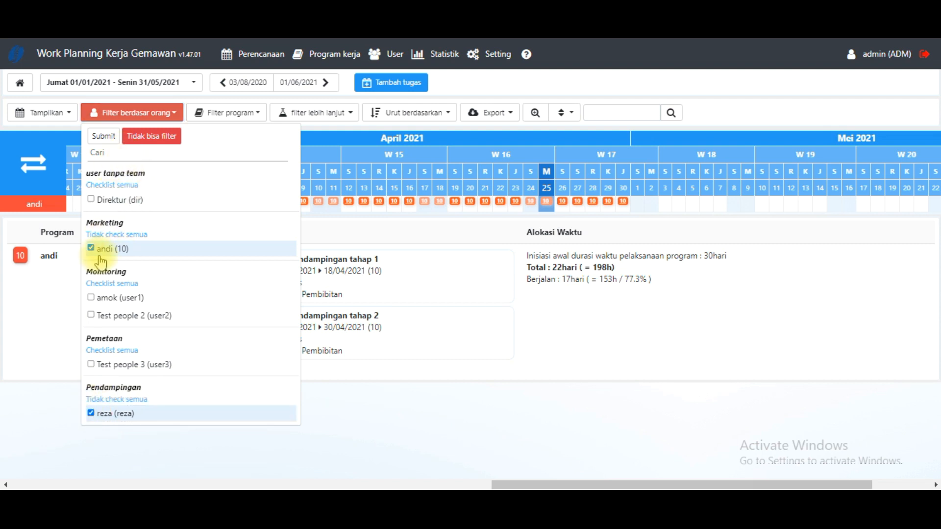
pyautogui.click(104, 140)
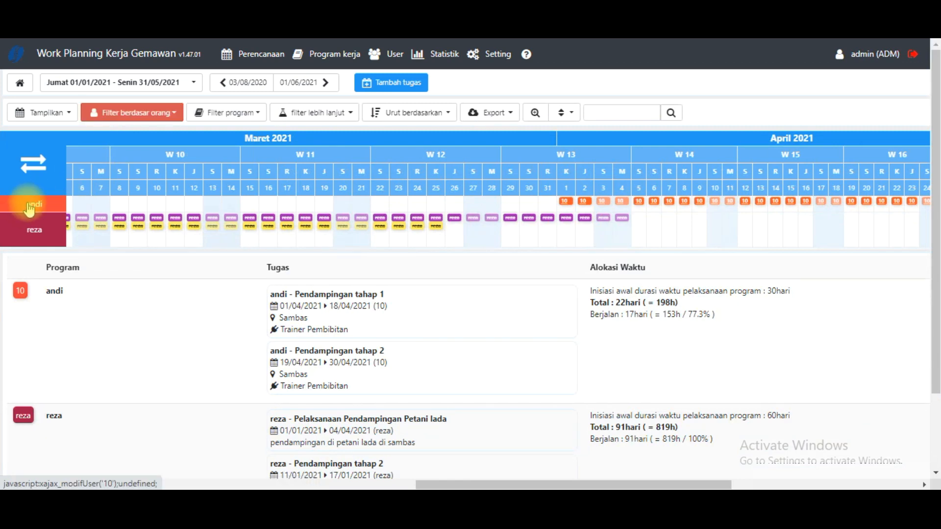
# - Clear both selected members, from the Marketing and Pendampingan teams, from the person filter and apply the change
pyautogui.click(177, 118)
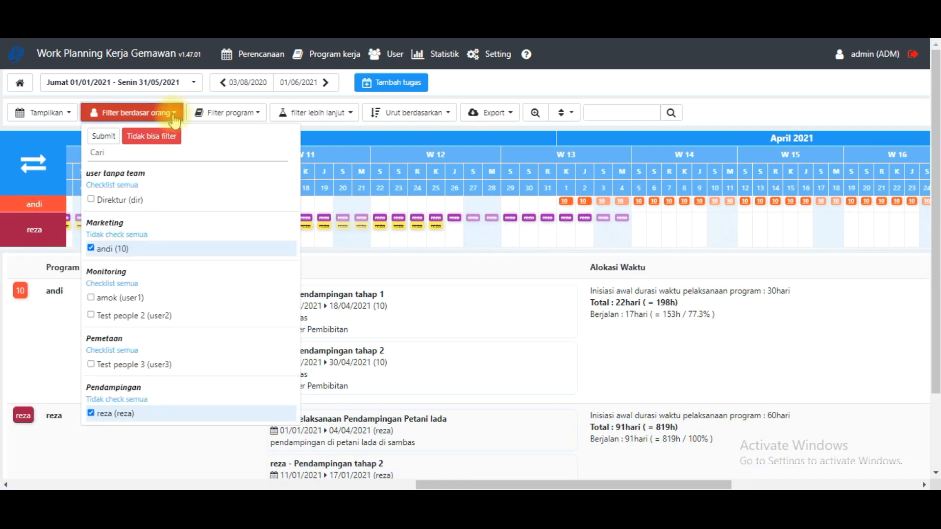
pyautogui.click(92, 248)
pyautogui.click(97, 417)
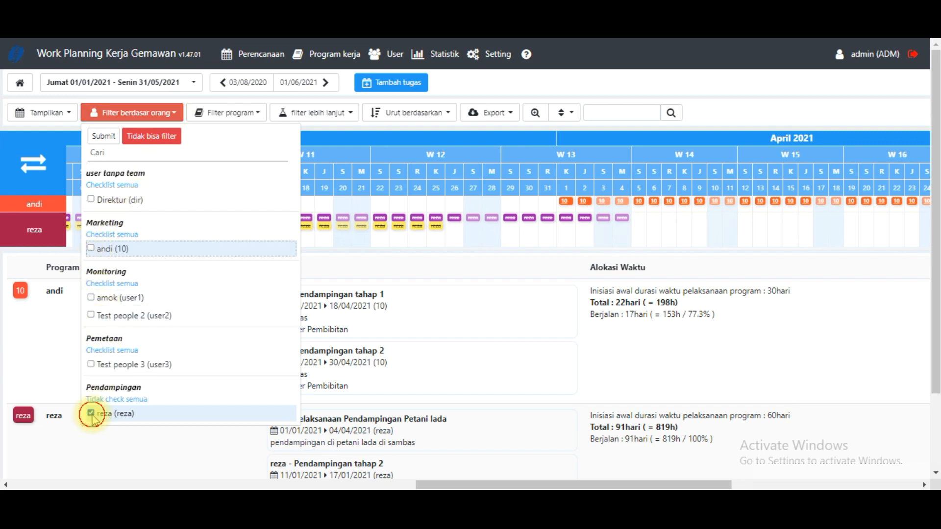
pyautogui.click(111, 143)
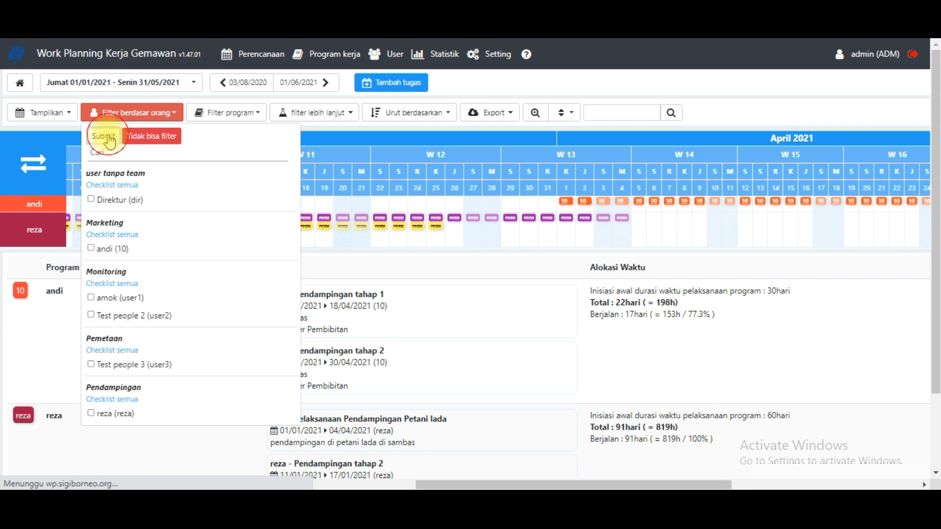
# - Filter the planning by the program Pendampingan Kelompok Ibu-ibu Desa (10) in the Pendampingan Ekonomi Kreatif group
pyautogui.click(68, 113)
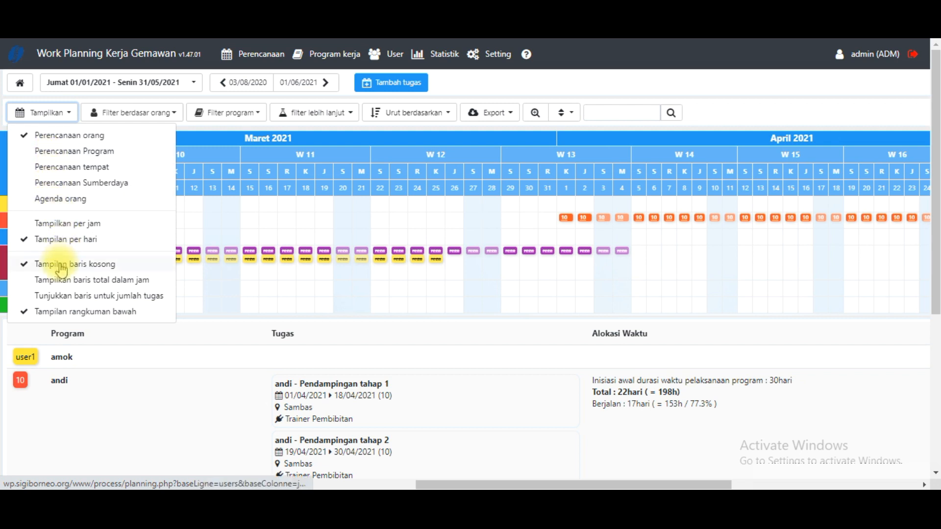
pyautogui.click(255, 116)
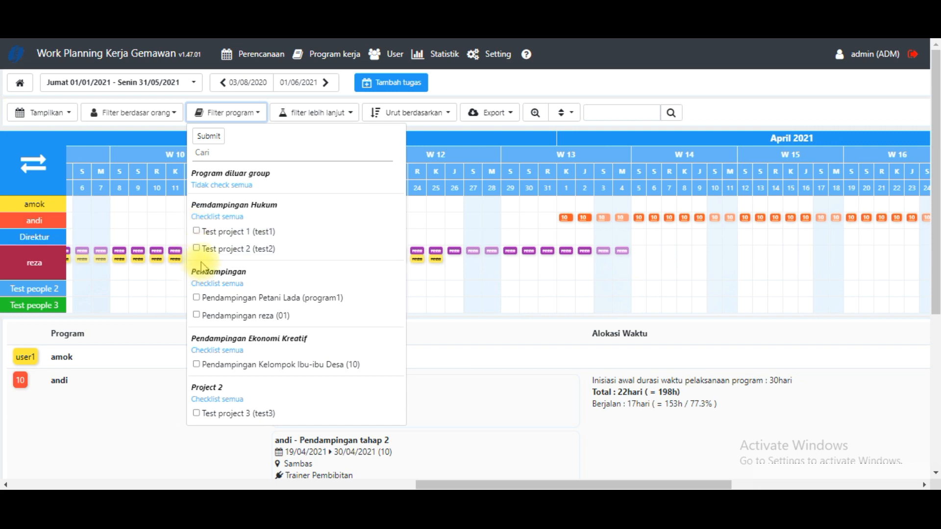
pyautogui.scroll(-1, 215, 321)
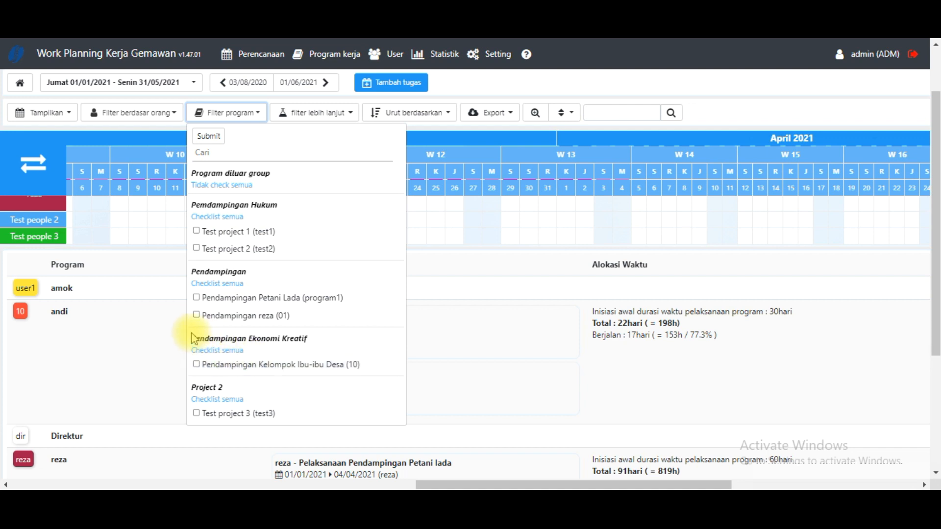
pyautogui.click(196, 365)
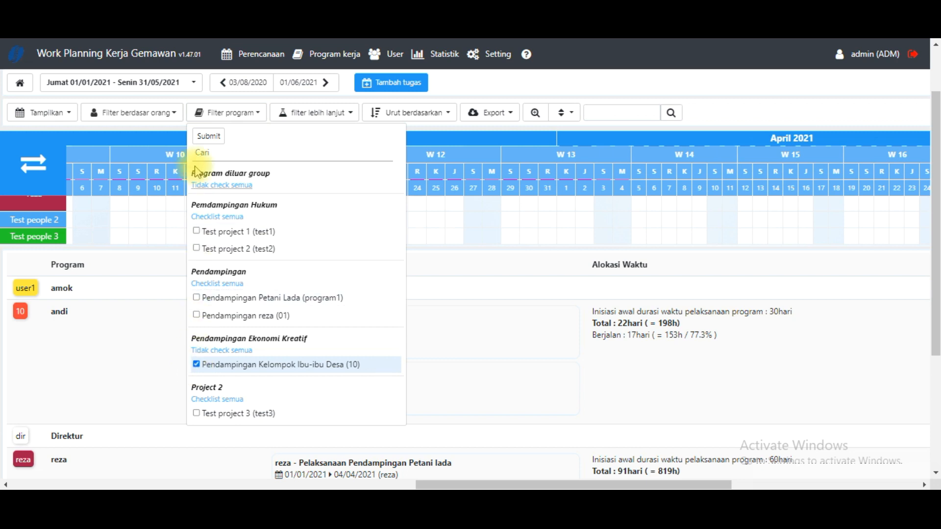
pyautogui.click(201, 139)
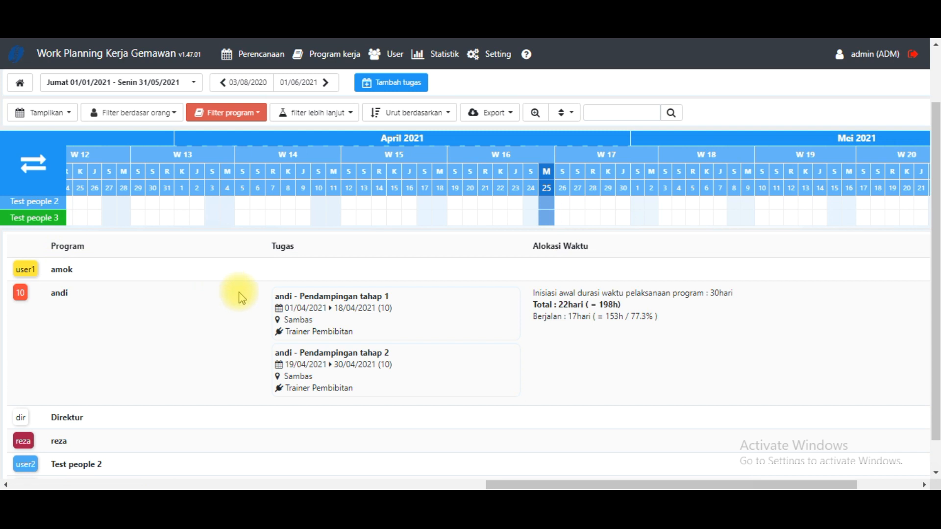
# - Remove the program filter and review the available sort orders for the planning rows
pyautogui.click(264, 116)
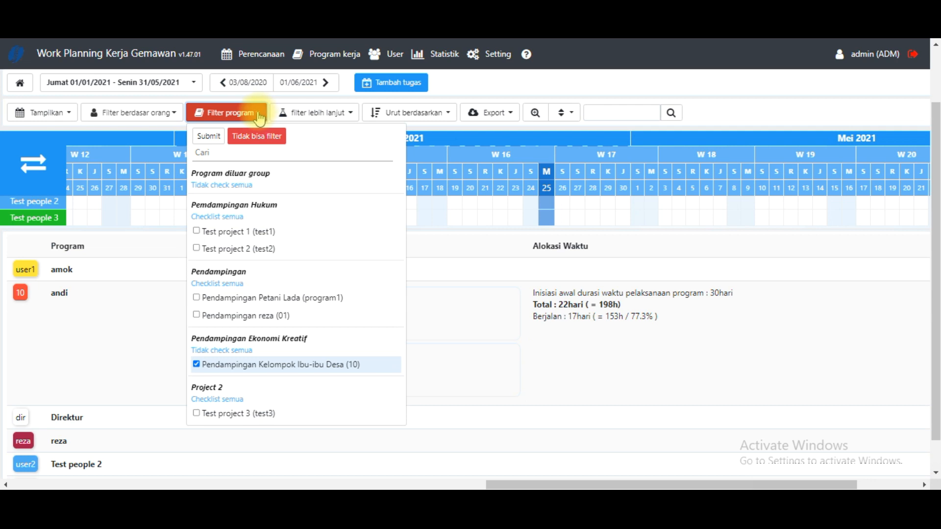
pyautogui.click(248, 133)
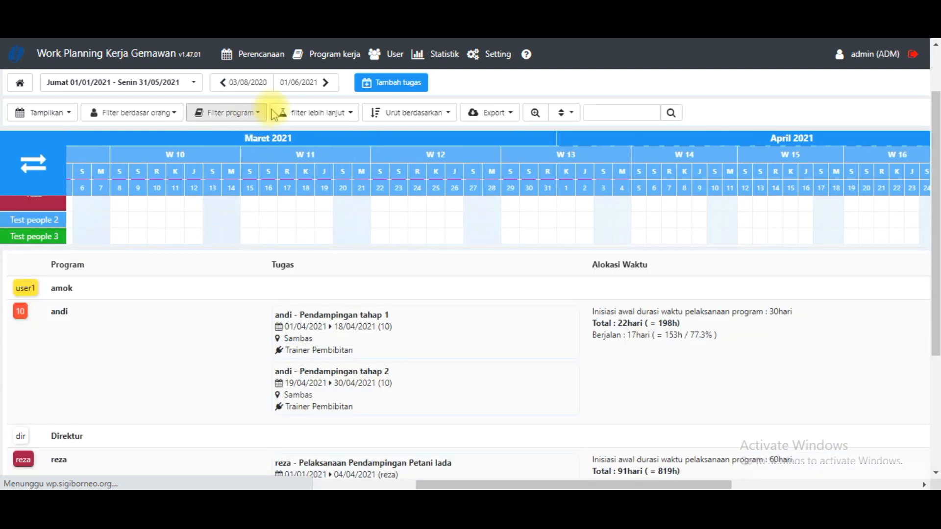
pyautogui.click(398, 118)
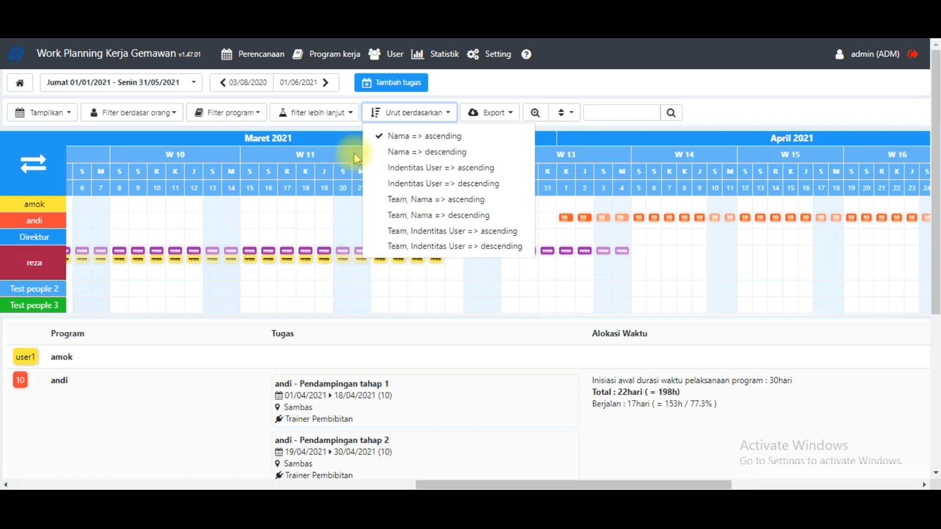
pyautogui.click(459, 82)
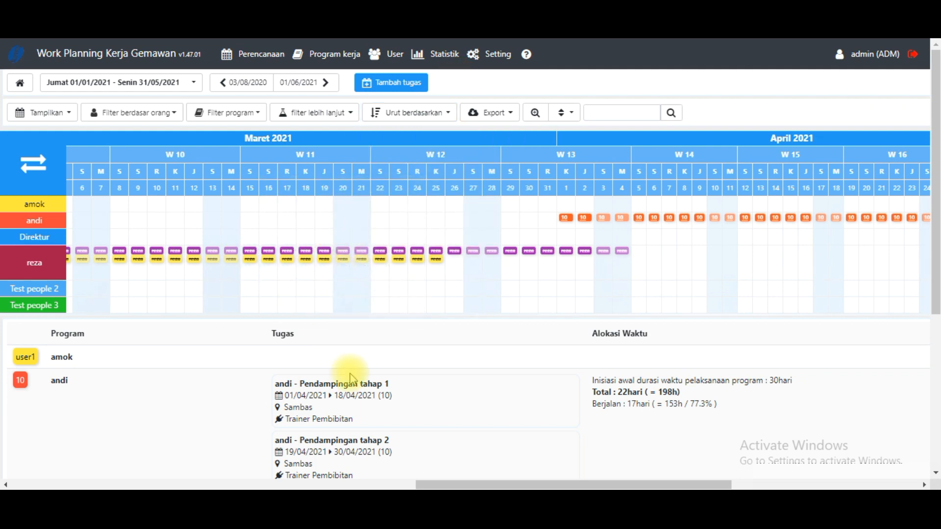
# - Set the planning period's end date to 31/07/2021 and view the June and July 2021 calendar
pyautogui.moveTo(434, 485); pyautogui.dragTo(657, 421)
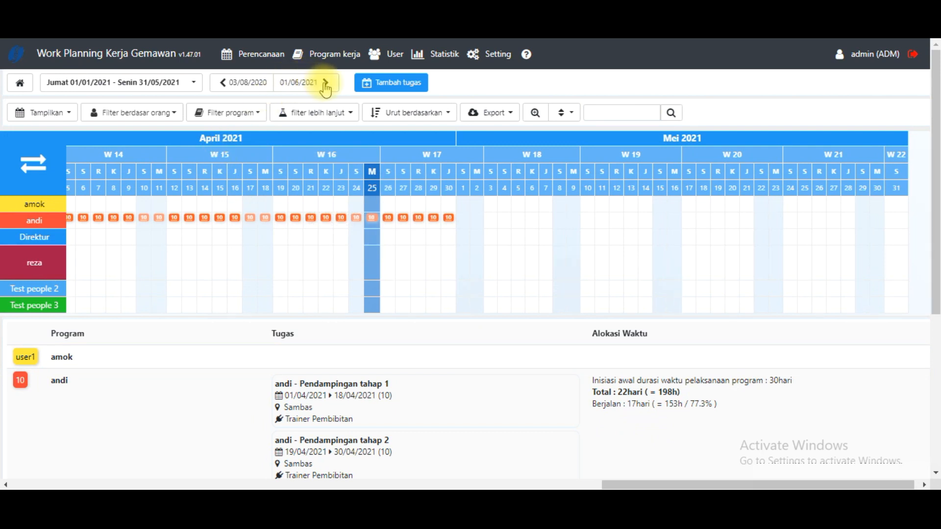
pyautogui.click(193, 84)
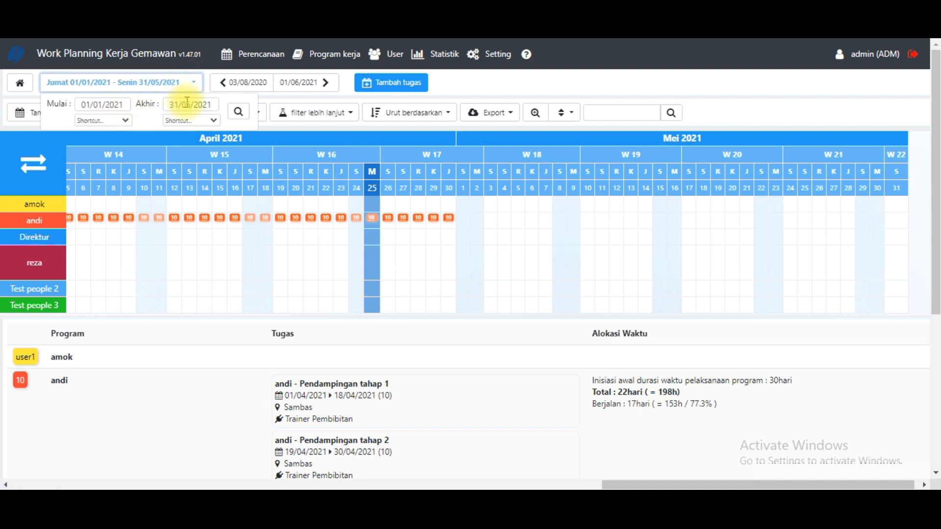
pyautogui.click(192, 102)
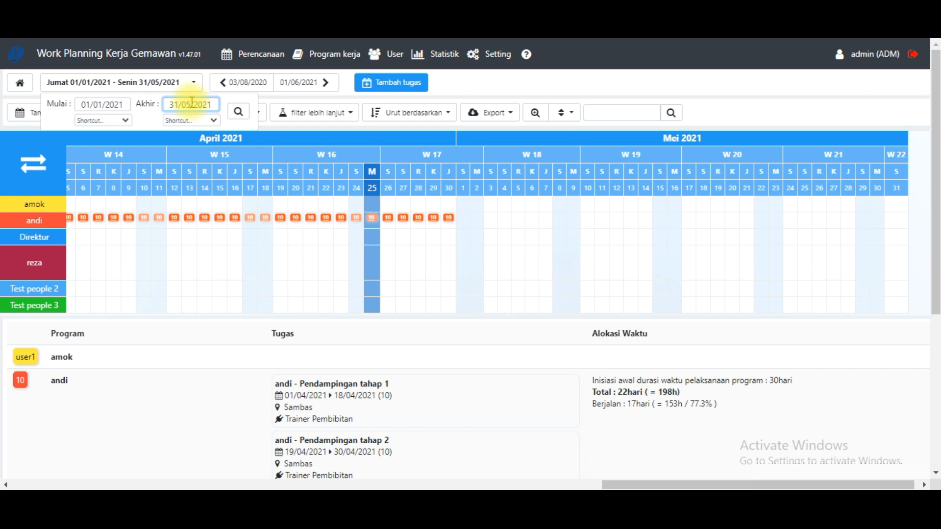
pyautogui.click(212, 104)
pyautogui.click(171, 105)
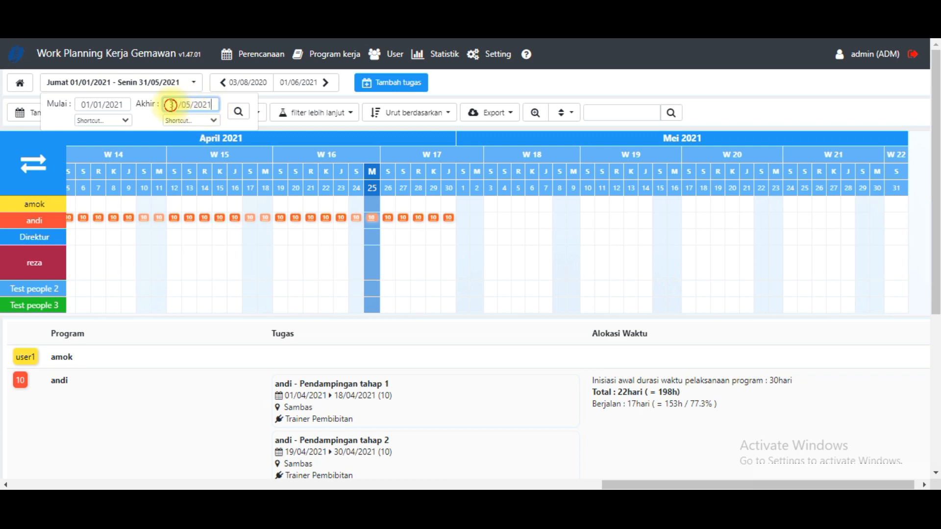
pyautogui.click(209, 106)
pyautogui.click(190, 104)
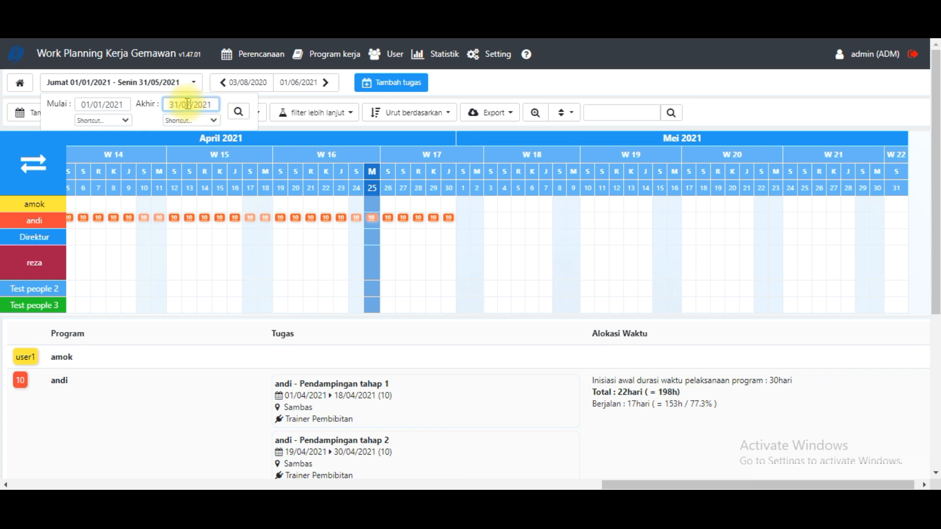
pyautogui.click(238, 113)
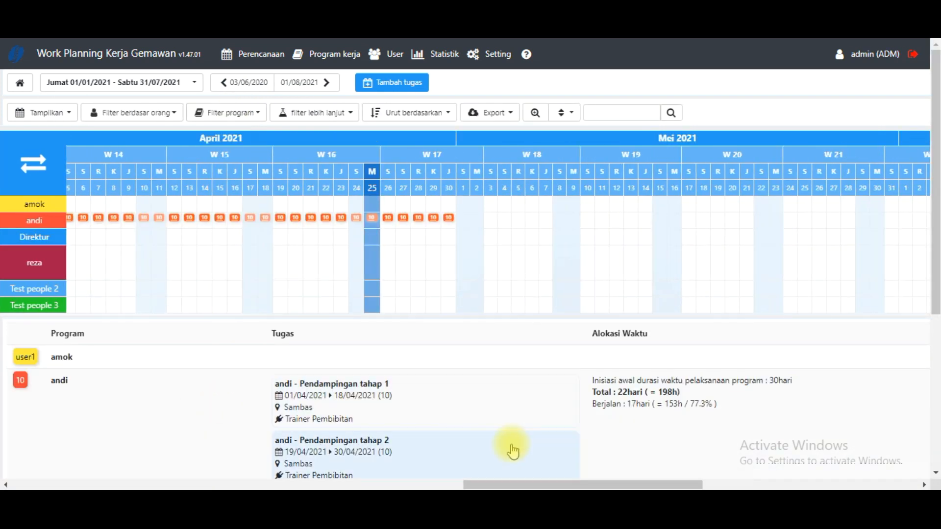
pyautogui.moveTo(487, 484); pyautogui.dragTo(821, 422)
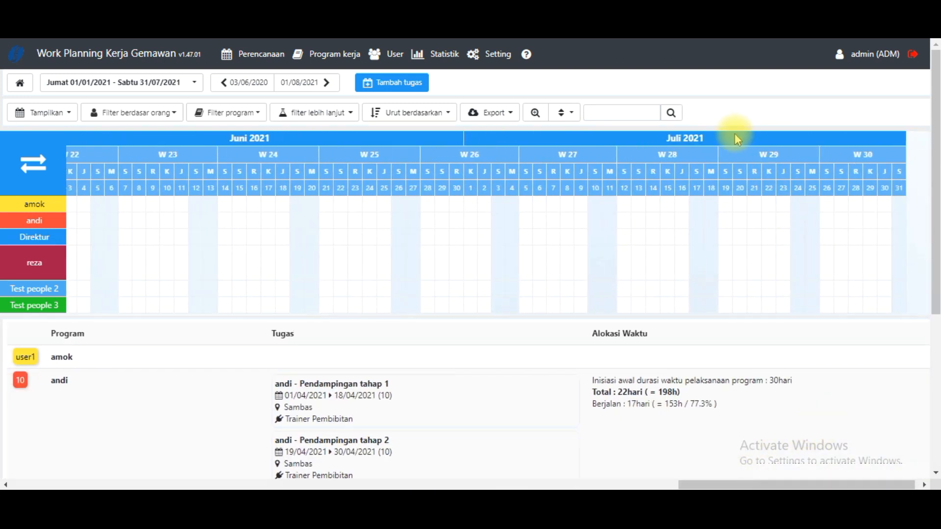
# - Set the planning period's end date to 31/12/2021 and view the November and December 2021 calendar
pyautogui.click(194, 84)
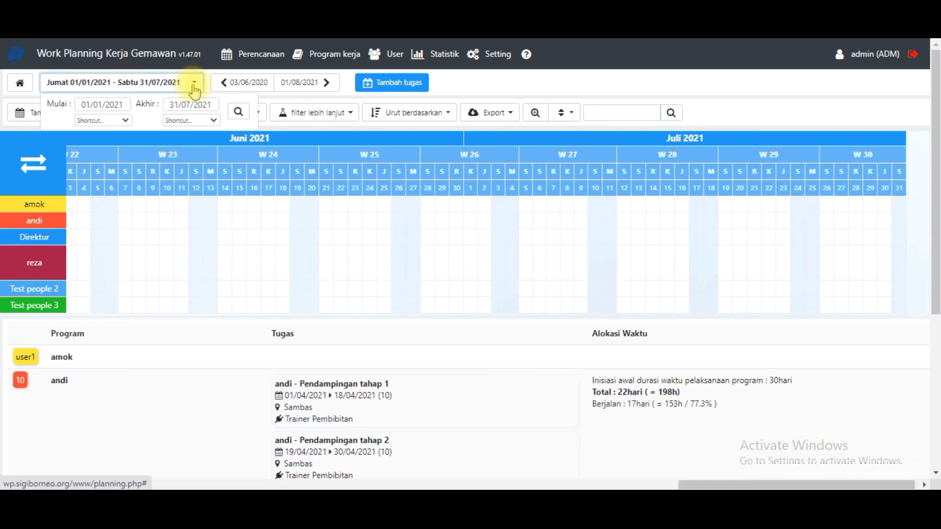
pyautogui.click(187, 104)
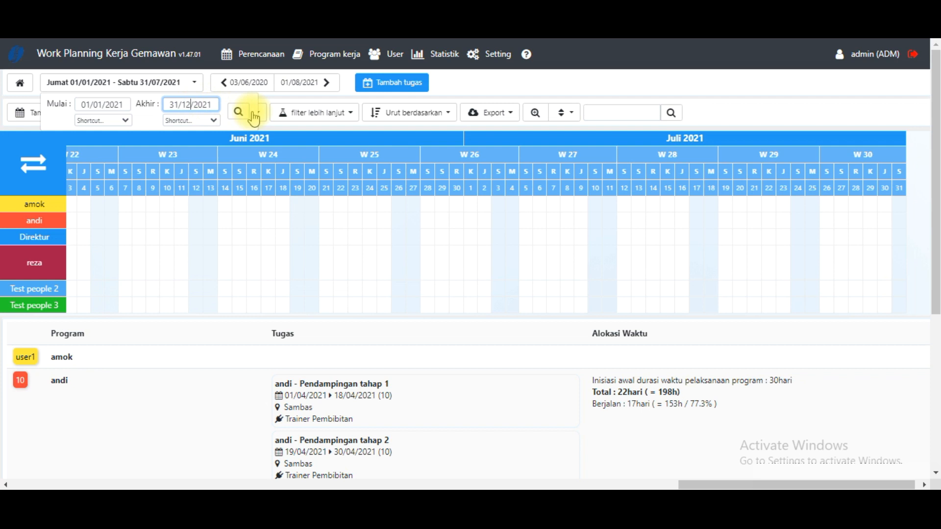
pyautogui.click(238, 113)
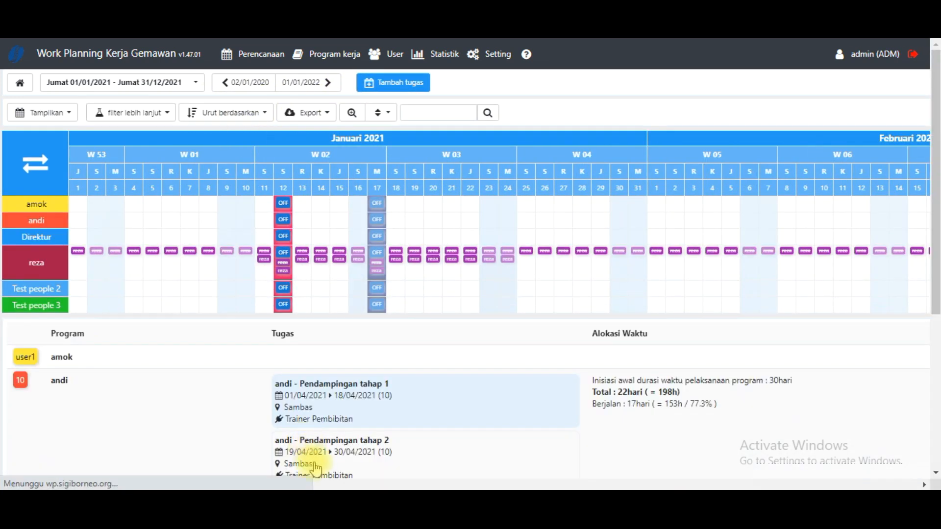
pyautogui.moveTo(479, 482); pyautogui.dragTo(823, 393)
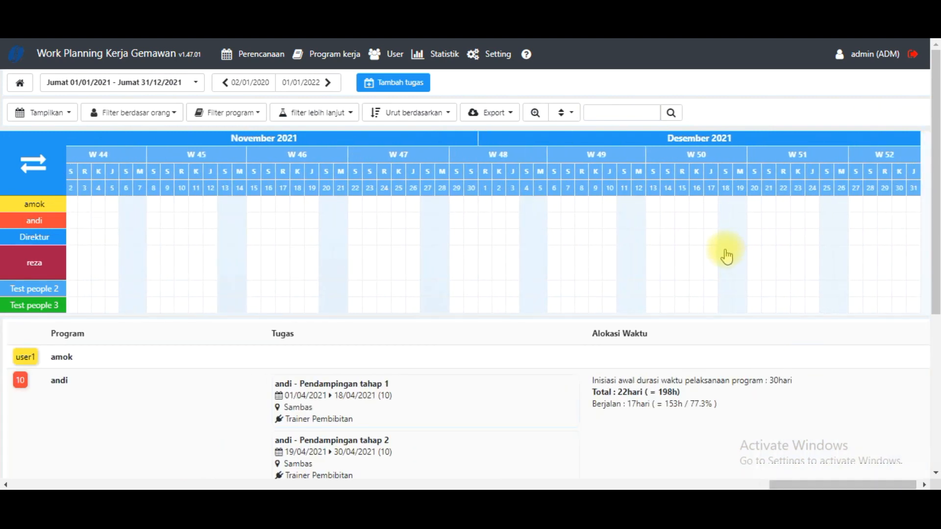